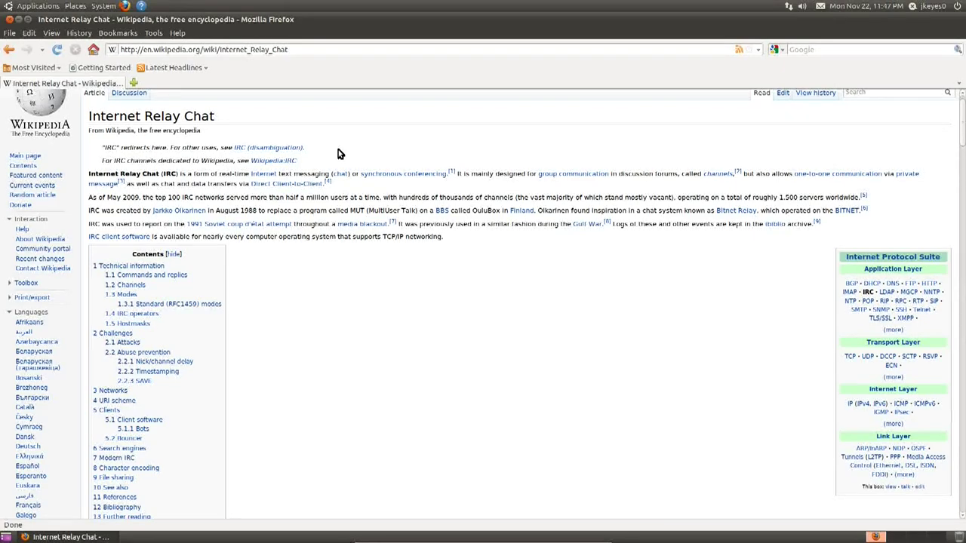
- Quit the browser, open the Ubuntu Software Center and search its catalogue for "xchat"
key("ctrl+q")
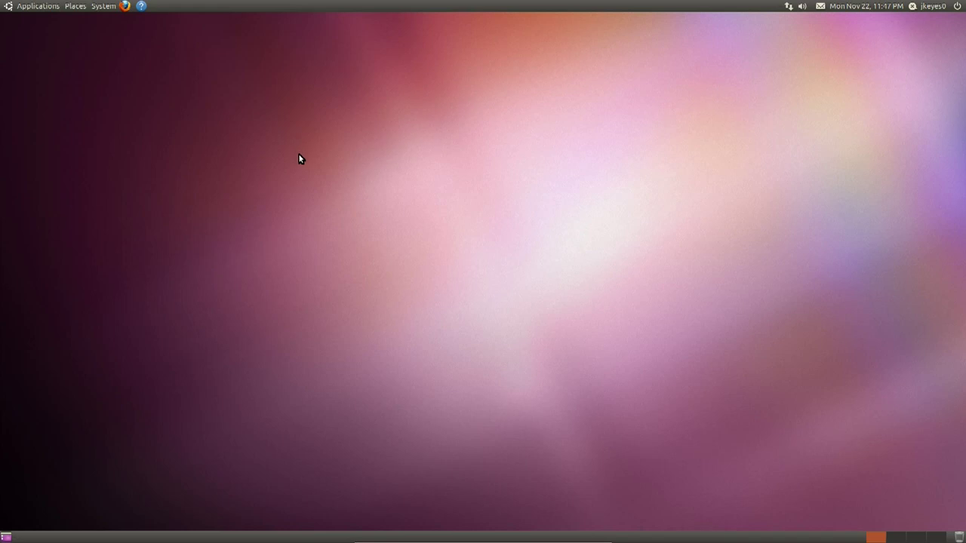
left_click(43, 7)
left_click(45, 107)
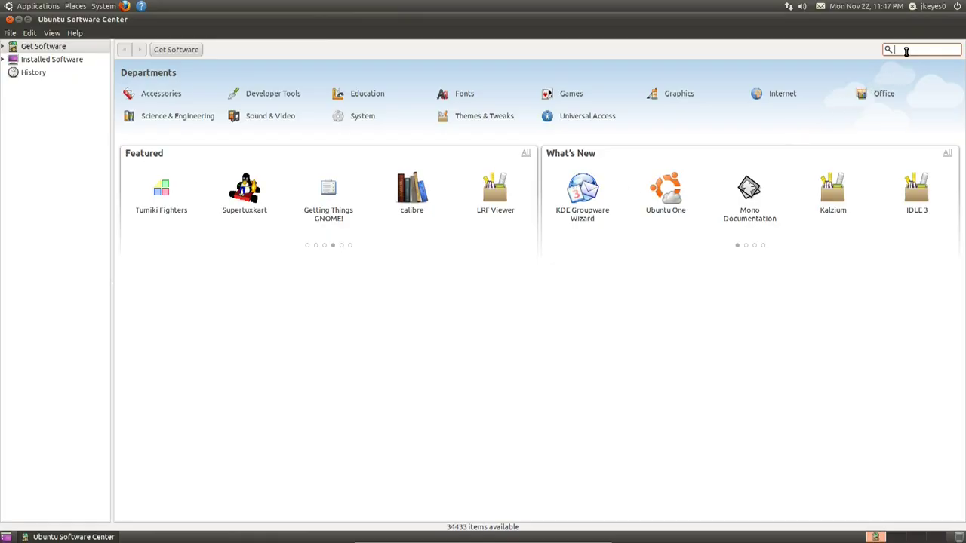
type("xchat")
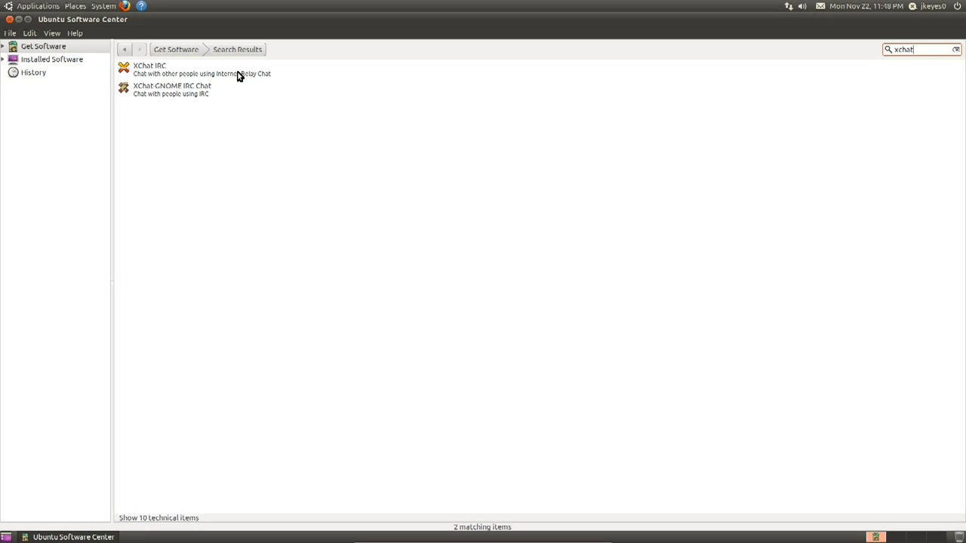
- Install XChat IRC, authenticating with the account password, and close the Software Center
left_click(237, 76)
left_click(930, 88)
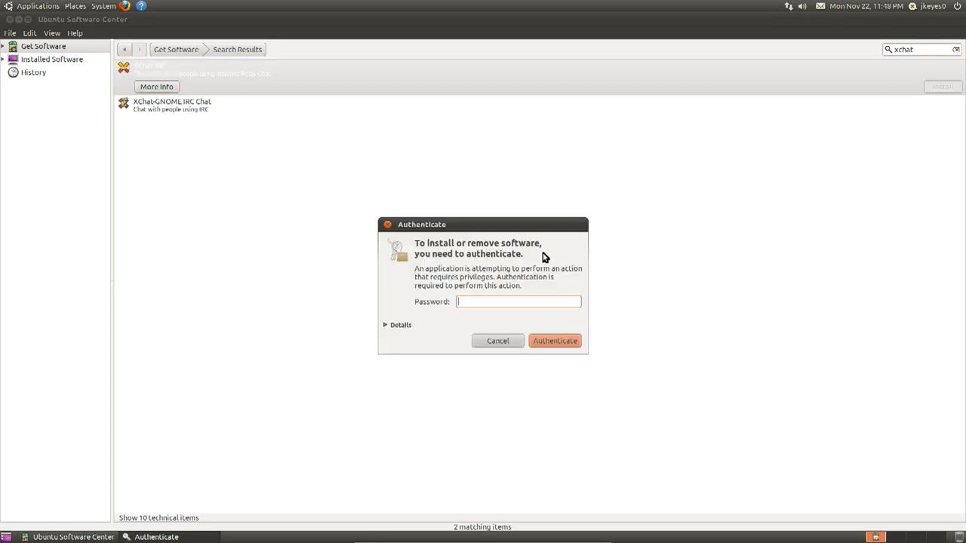
type("••")
key("Return")
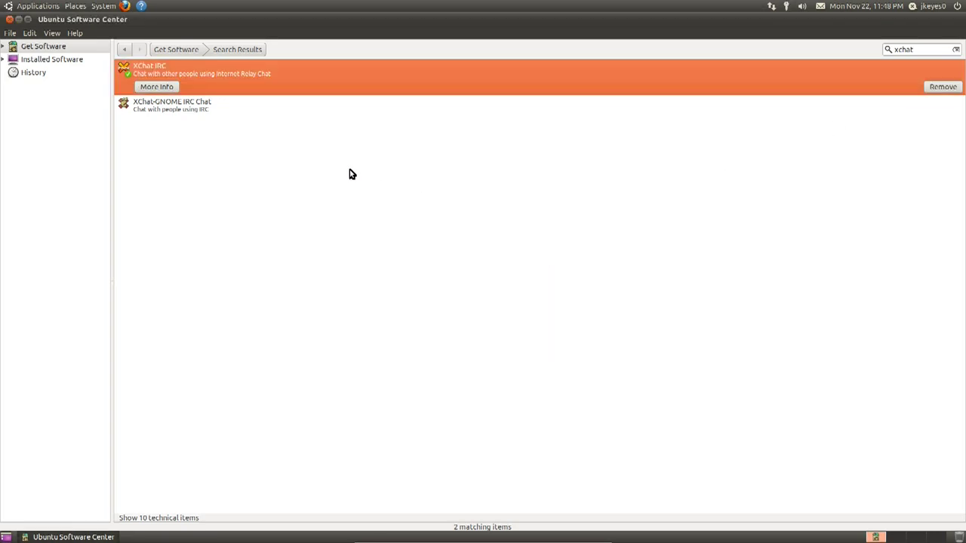
left_click(9, 19)
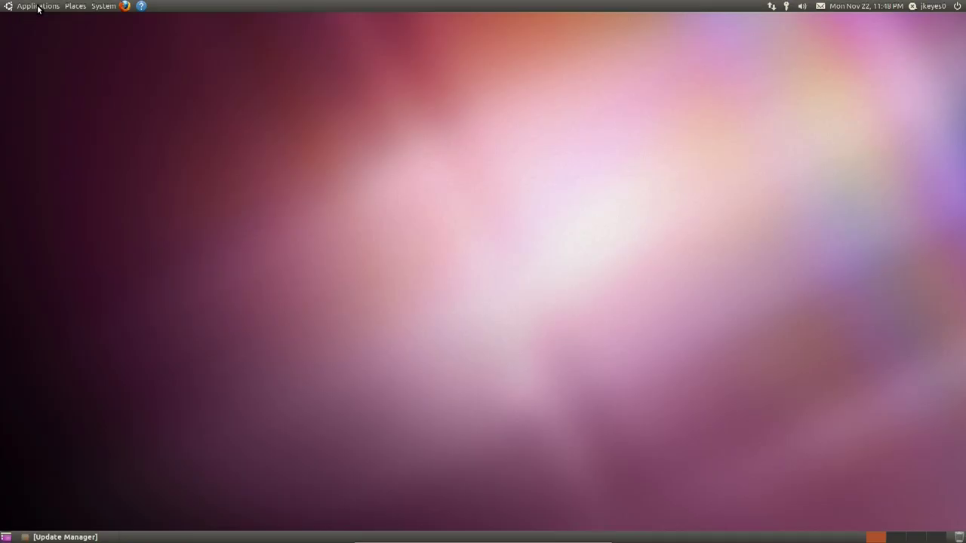
- Launch XChat IRC and set the first-choice nick name to "Thisweekinlinux"
left_click(38, 8)
mouse_move(37, 60)
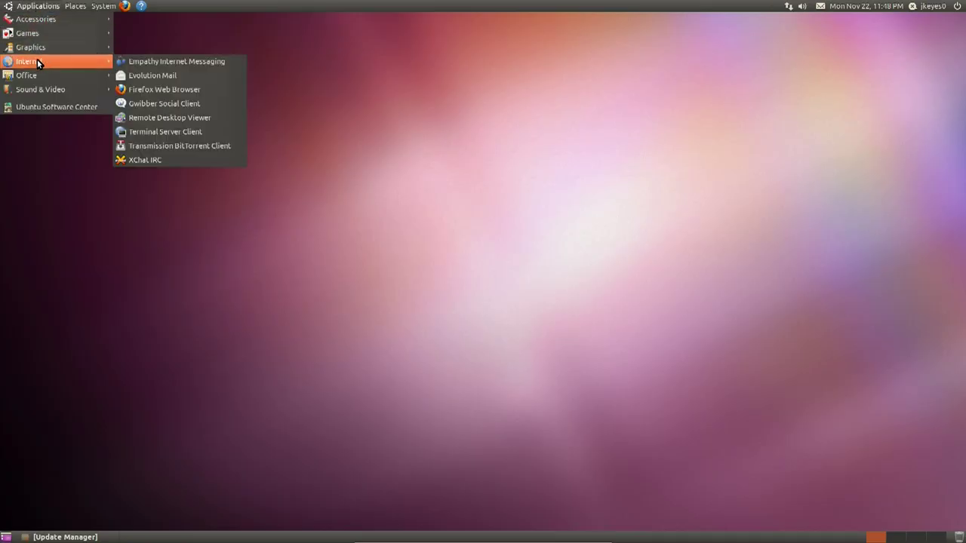
left_click(168, 160)
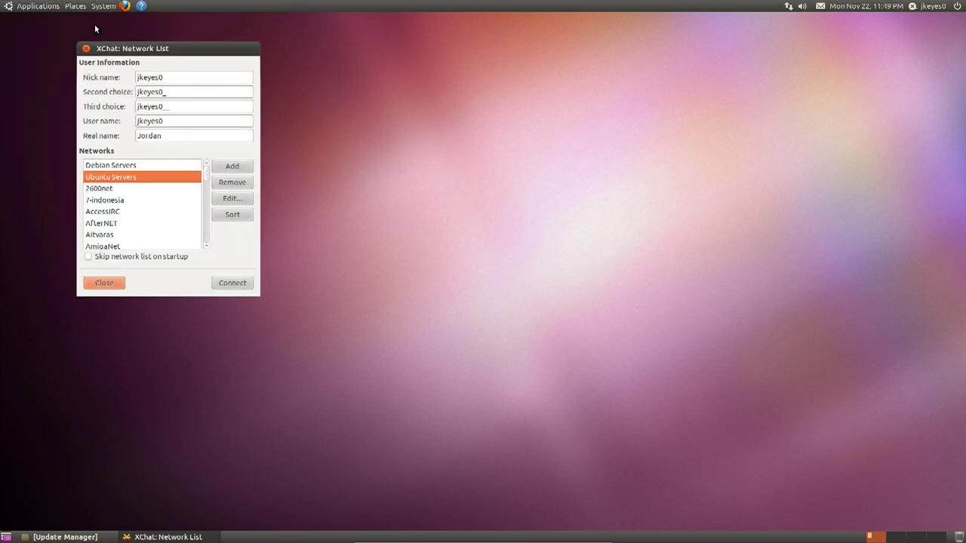
left_click_drag(174, 77, 94, 77)
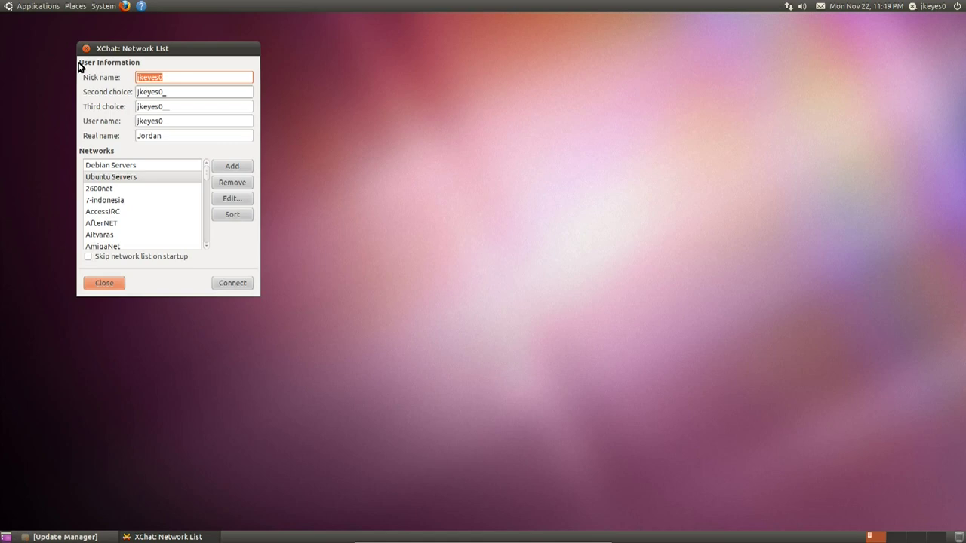
type("Thisweekinlinux")
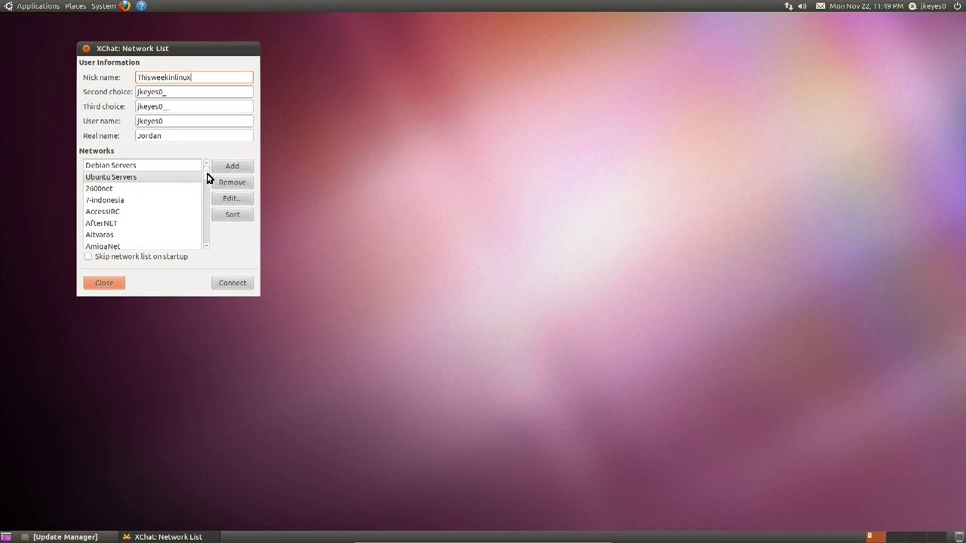
- Connect to the FreeNode network and maximize the XChat window
left_click_drag(208, 178, 204, 200)
left_click(124, 236)
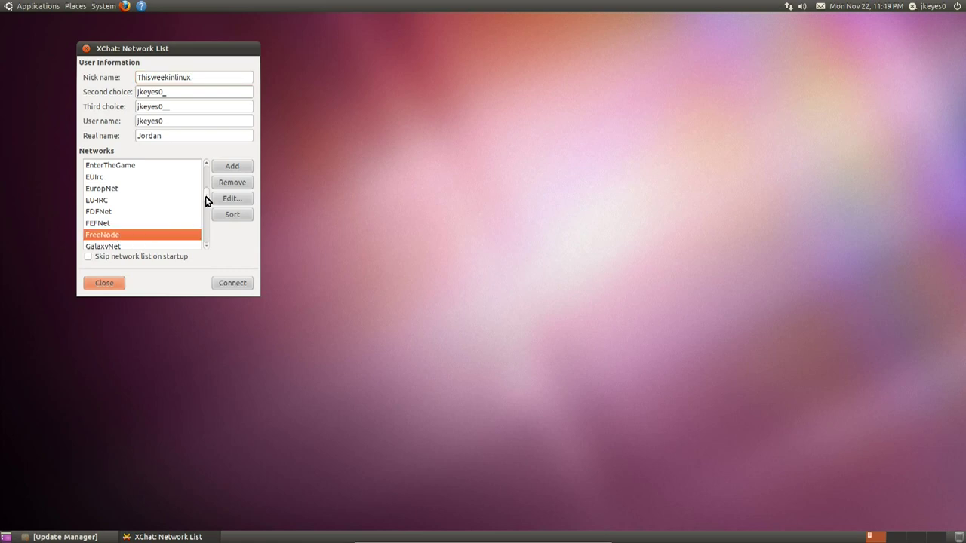
scroll(207, 199, "down", 2)
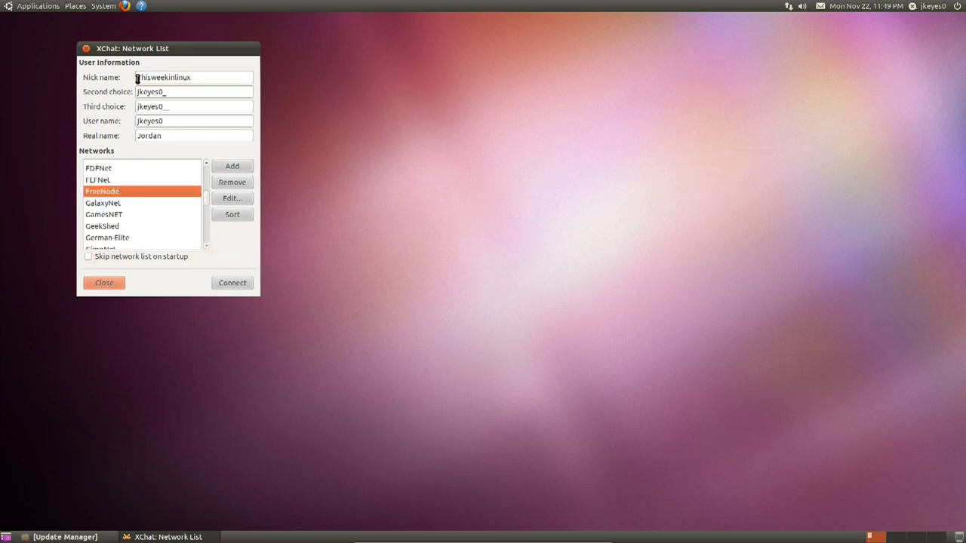
left_click(226, 283)
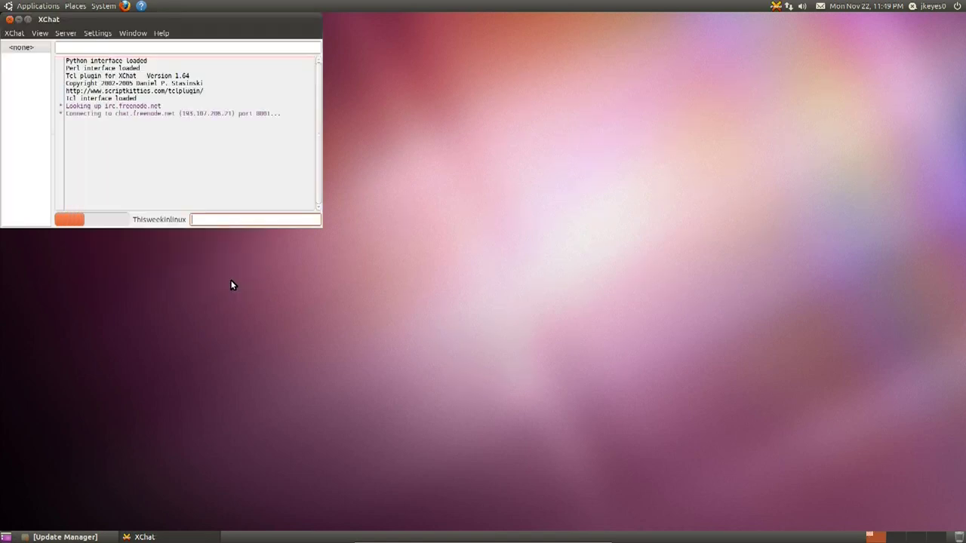
left_click(27, 18)
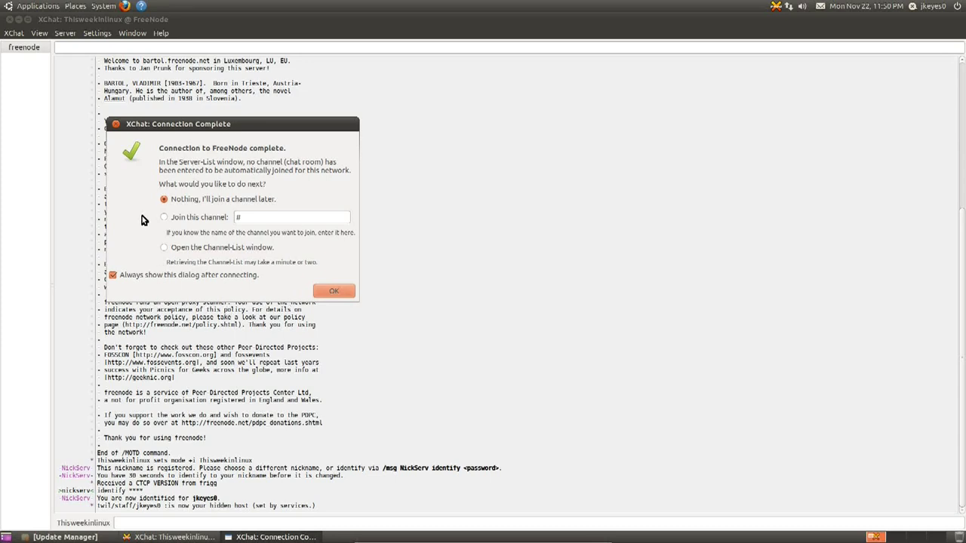
left_click(180, 220)
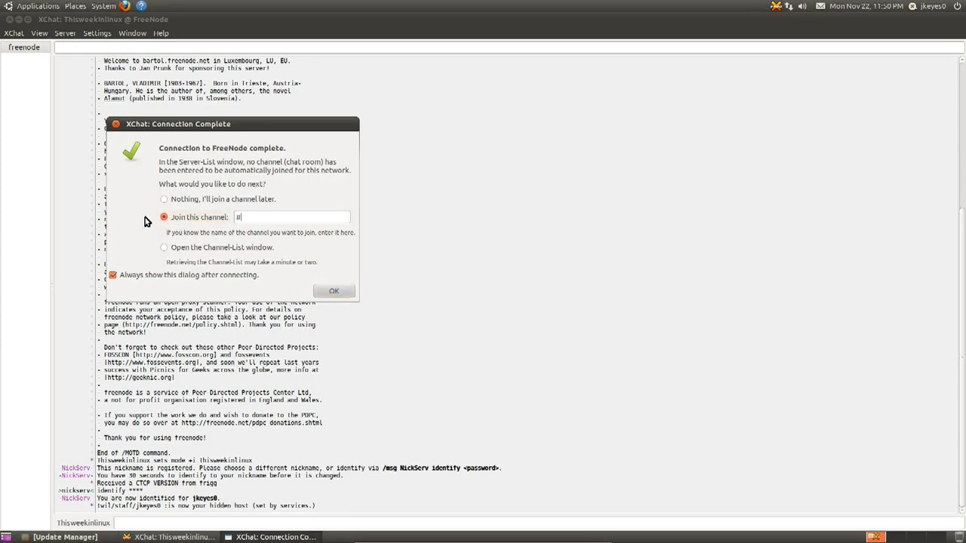
left_click(255, 219)
type("twil")
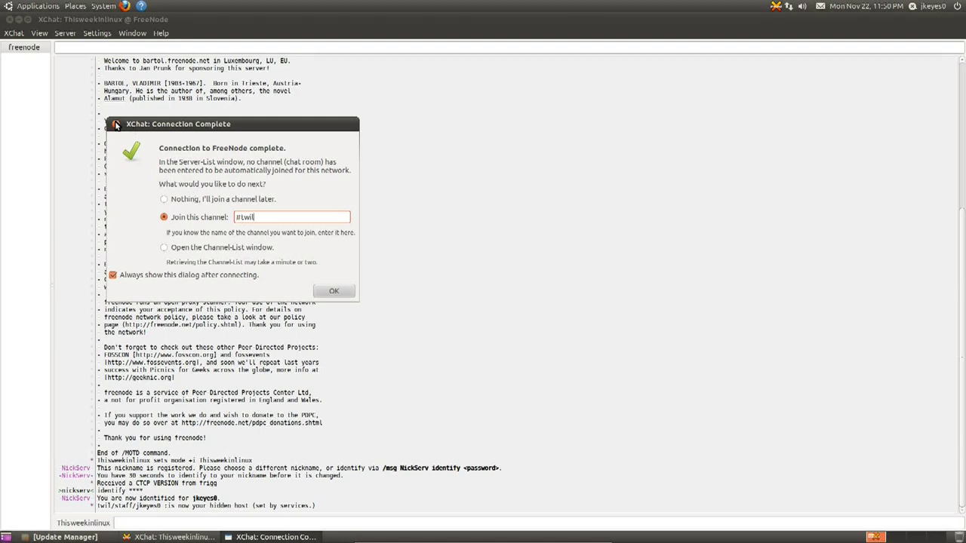
- Dismiss the Connection Complete dialog and join the channel with the command "/join #twil"
left_click(116, 124)
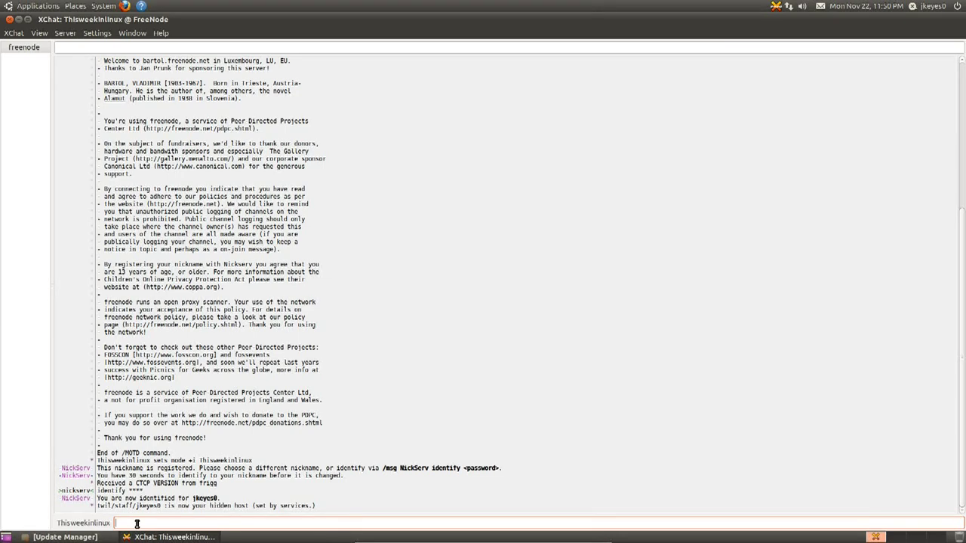
type("/join #twil")
key("Return")
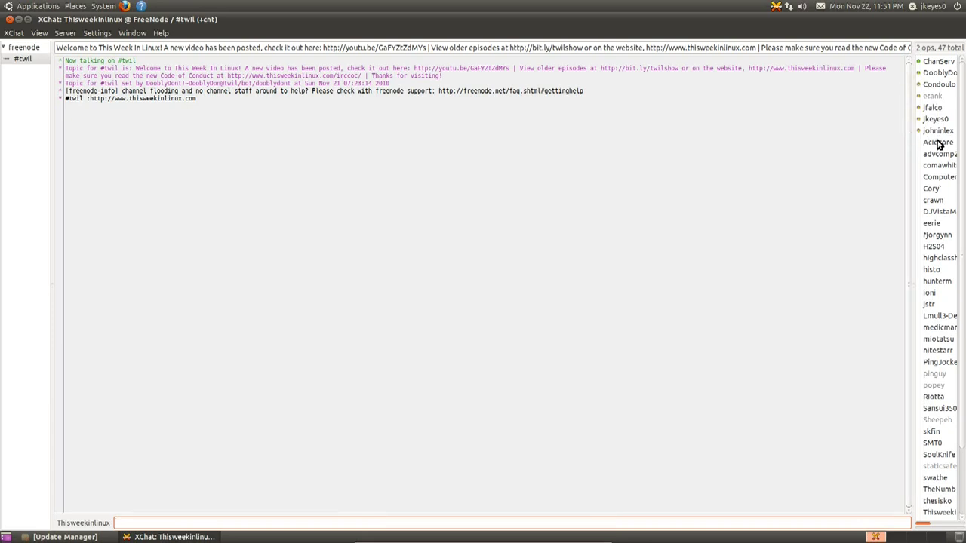
- Look through the channel's user list and send "Good evening. Just doing a test for a video. *smile!*" to #twil
left_click_drag(962, 129, 962, 226)
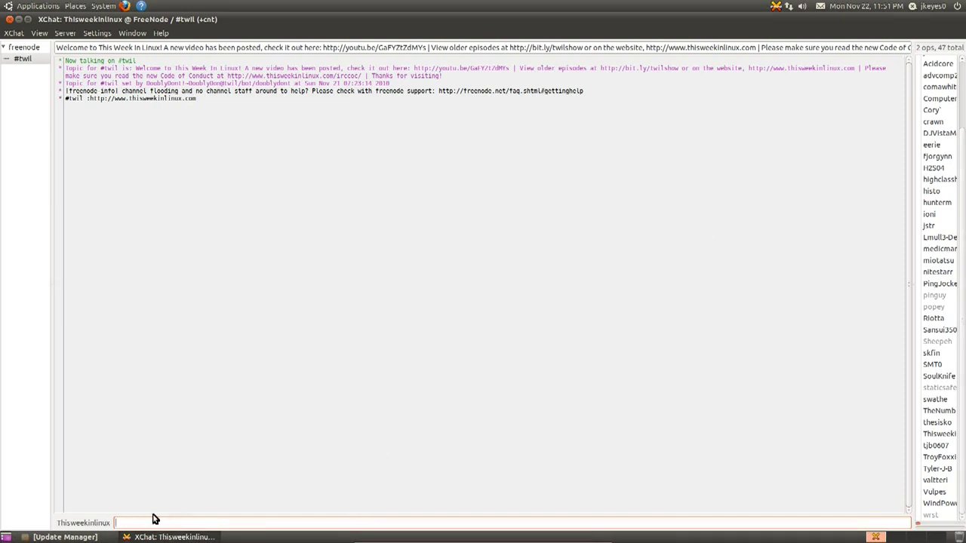
type("Good evening. Just doing a test for a video. ")
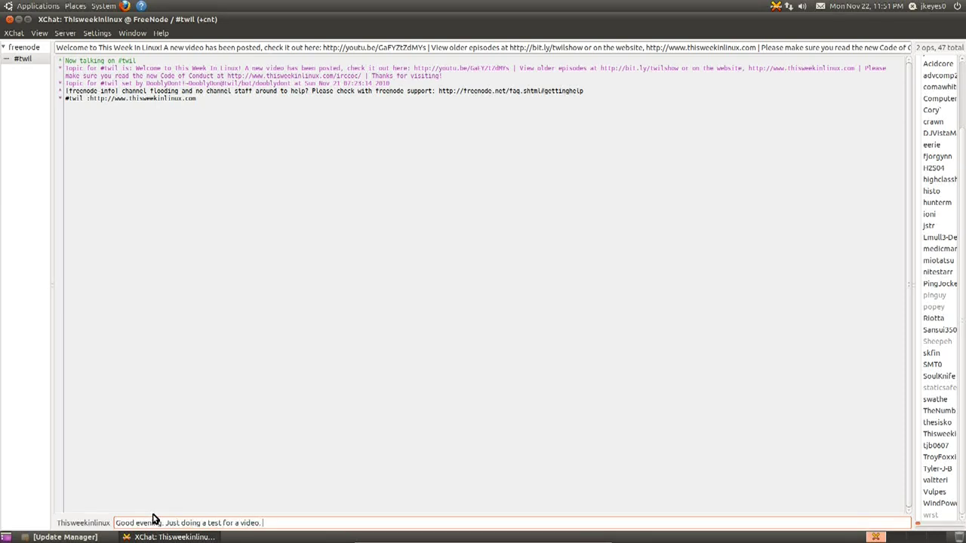
type("*smile!*")
key("Return")
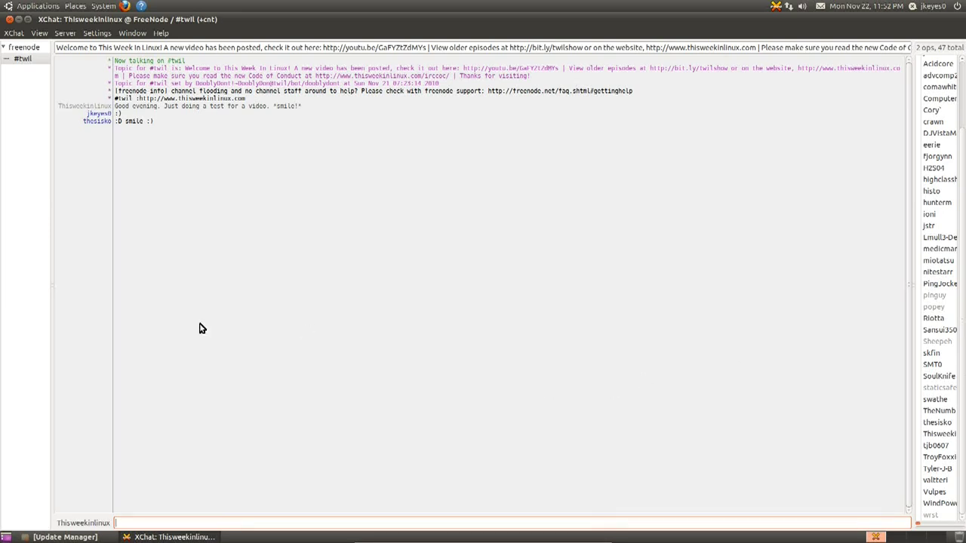
right_click(98, 117)
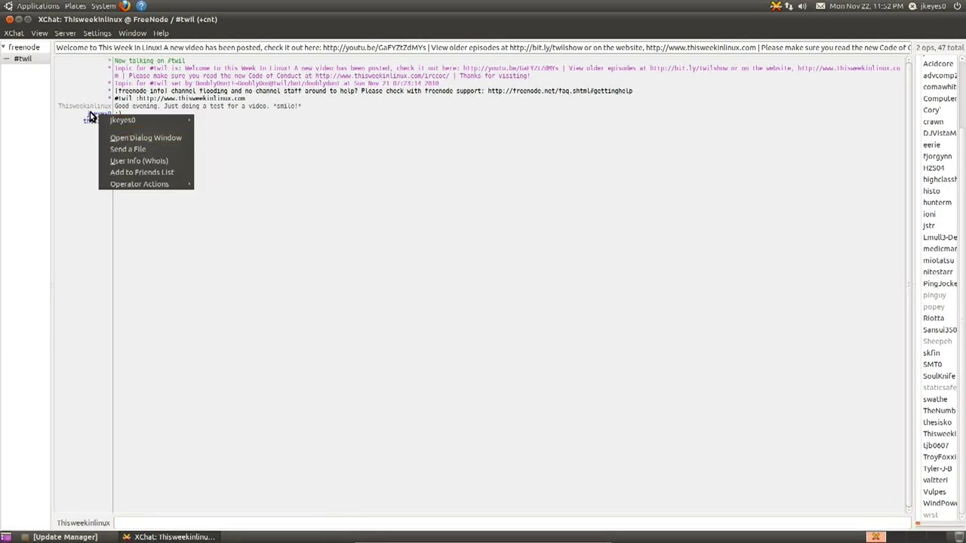
left_click(457, 205)
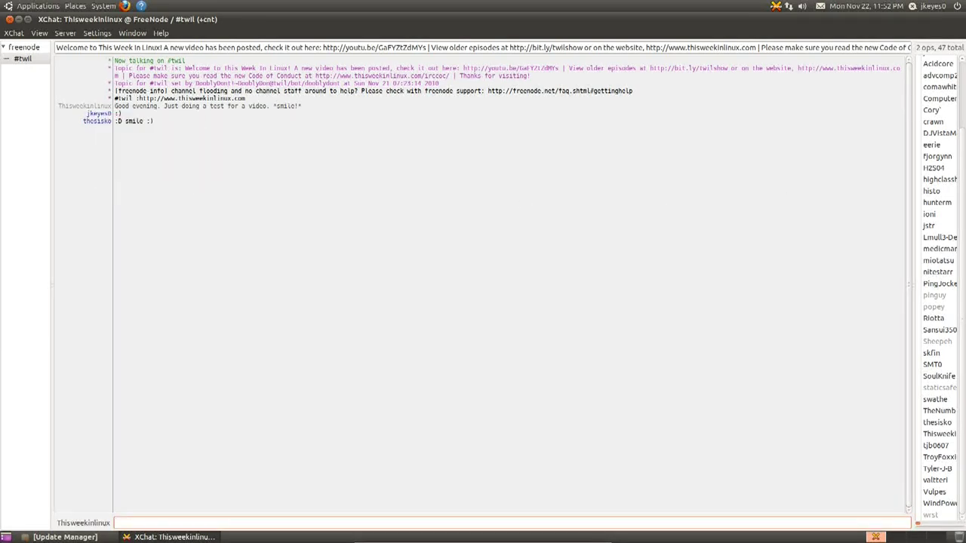
scroll(944, 194, "up", 3)
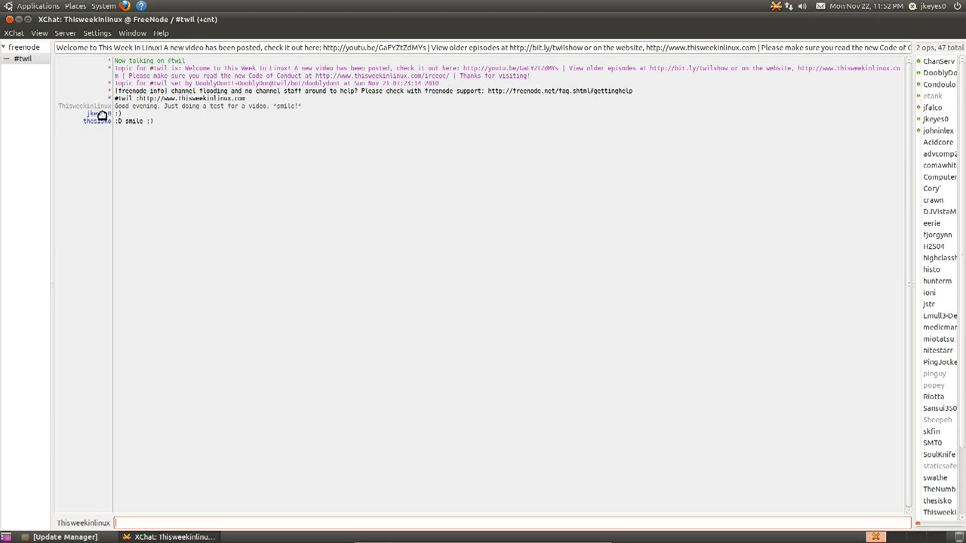
- Open a private dialog with the user who replied ":)" in #twil, send "Hi", and close the dialog
right_click(101, 115)
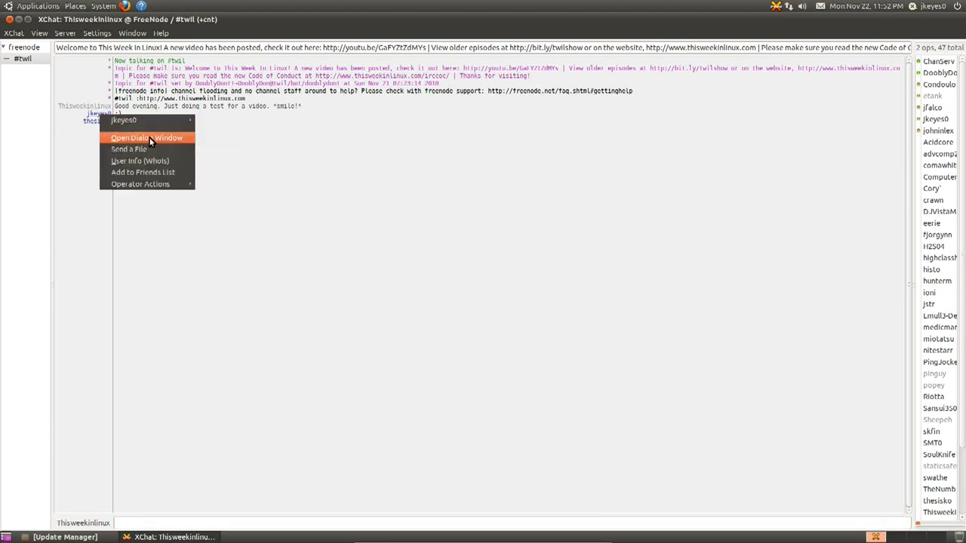
left_click(150, 139)
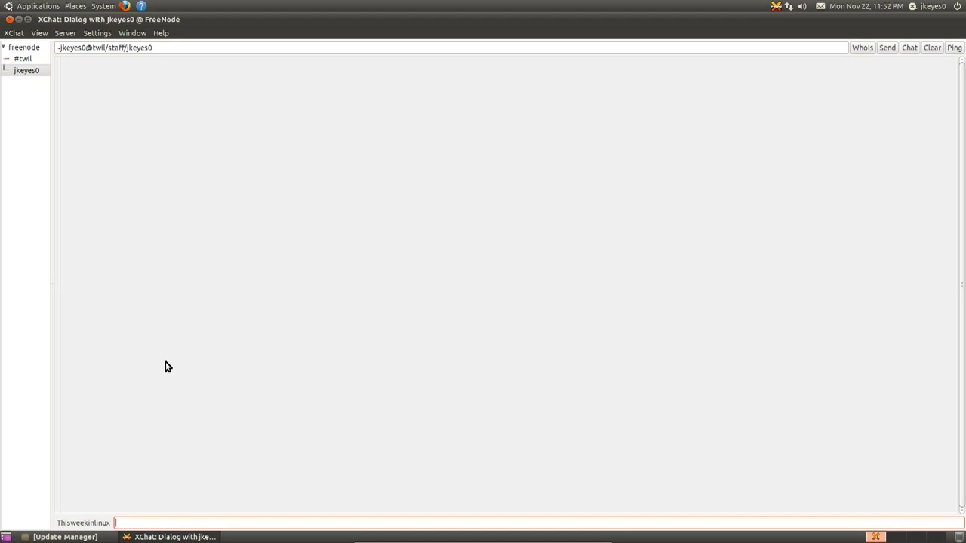
type("Hi")
key("Return")
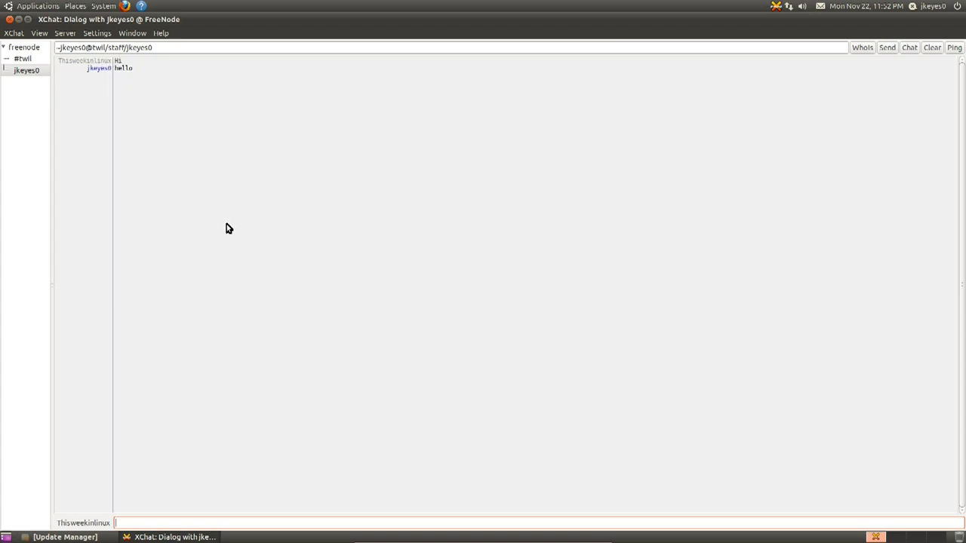
right_click(21, 71)
left_click(44, 136)
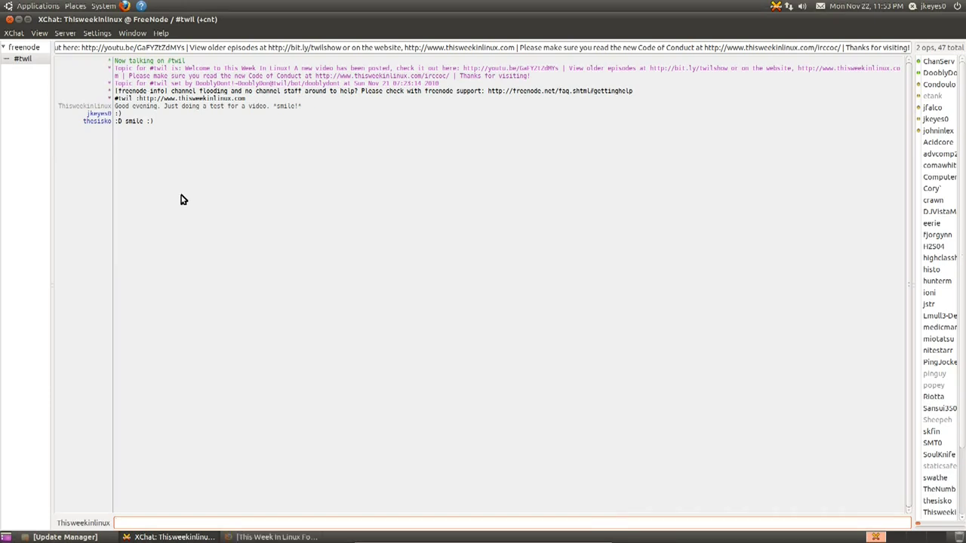
- Switch to Firefox, view the Tutorial and Review Suggestions board of the This Week In Linux forum, and return to the index
left_click(257, 537)
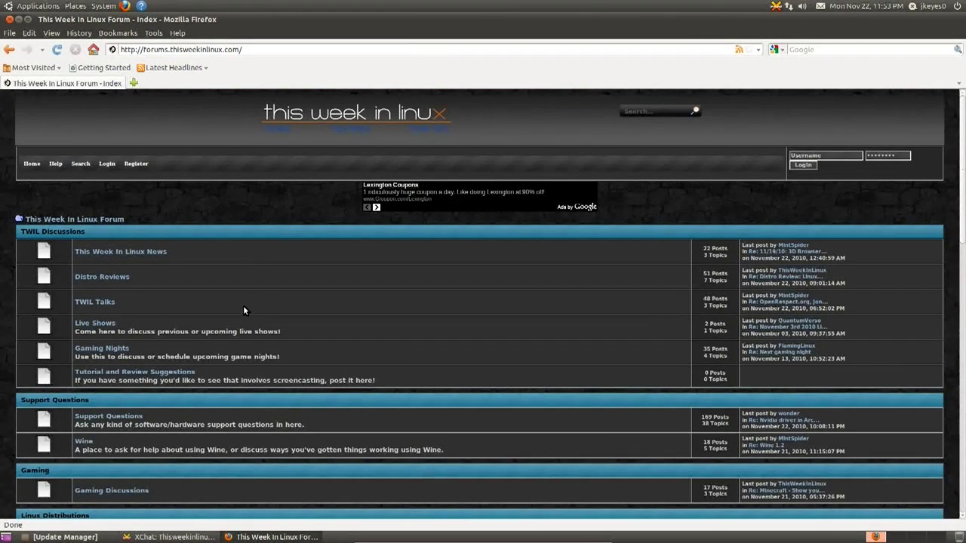
scroll(243, 306, "down", 1)
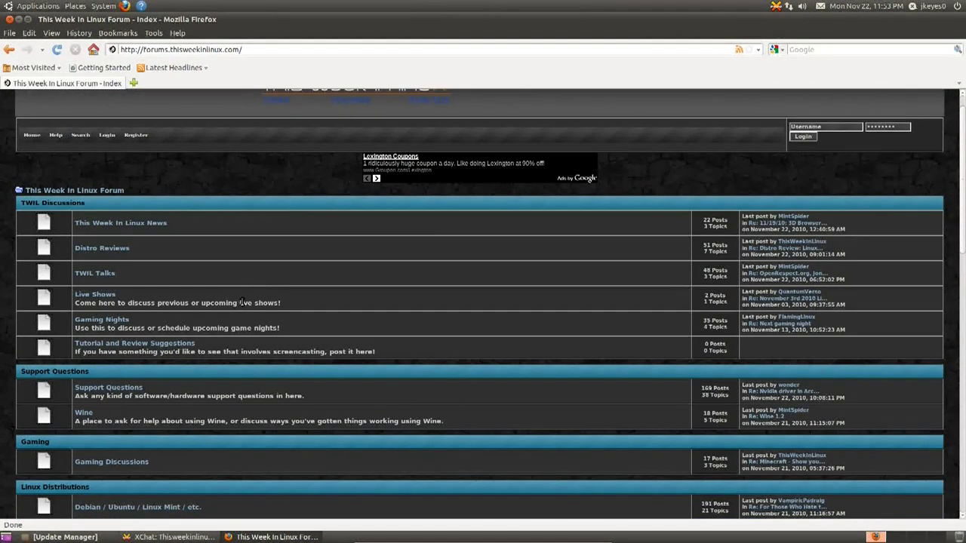
left_click(126, 345)
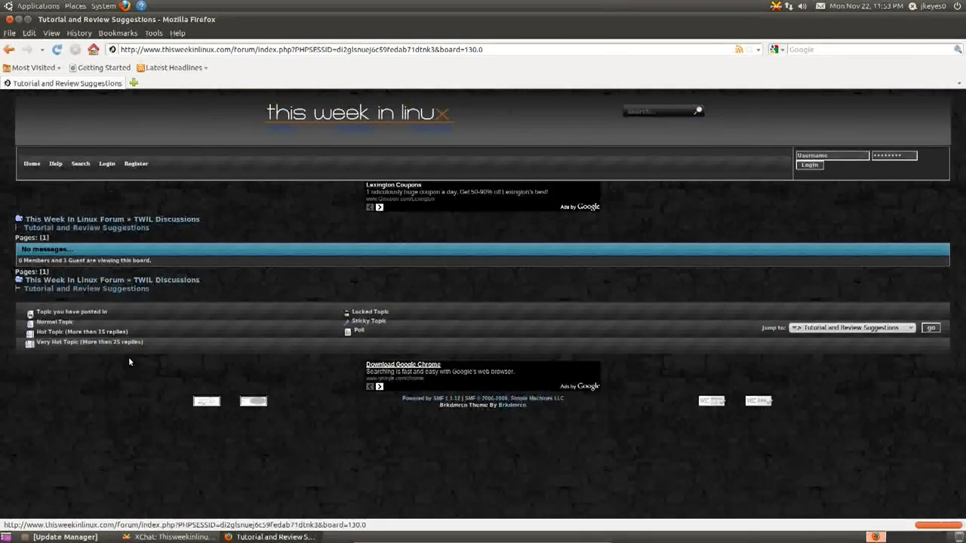
key("alt+Left")
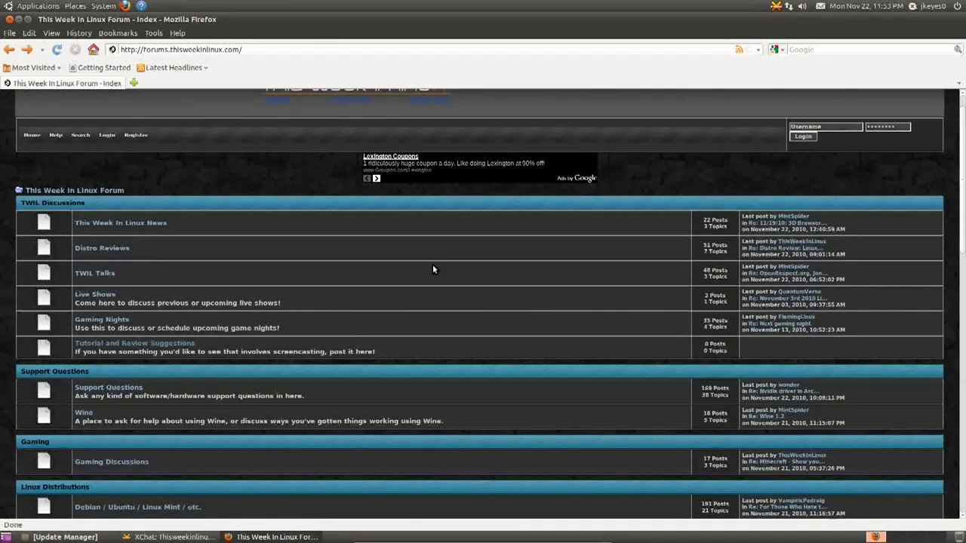